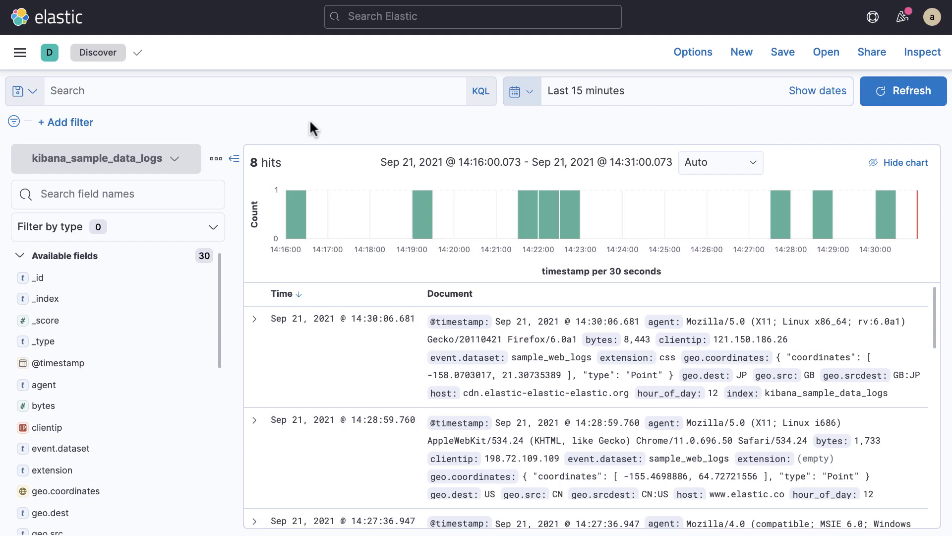
Set the time range to Last 30 days, then brush the histogram down to Sep 14–21, 2021
{"action": "left_click", "coordinate": [520, 91]}
{"action": "left_click", "coordinate": [692, 264]}
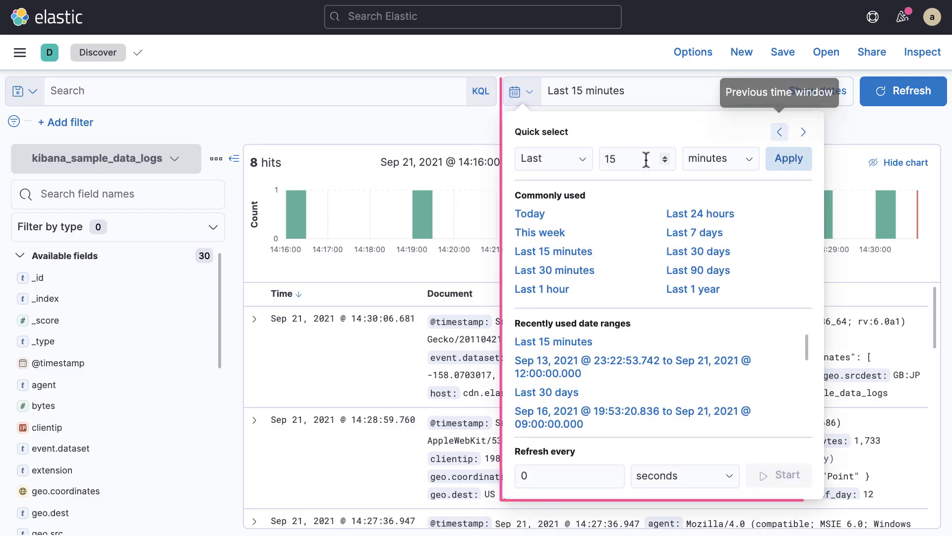
{"action": "left_click", "coordinate": [698, 251]}
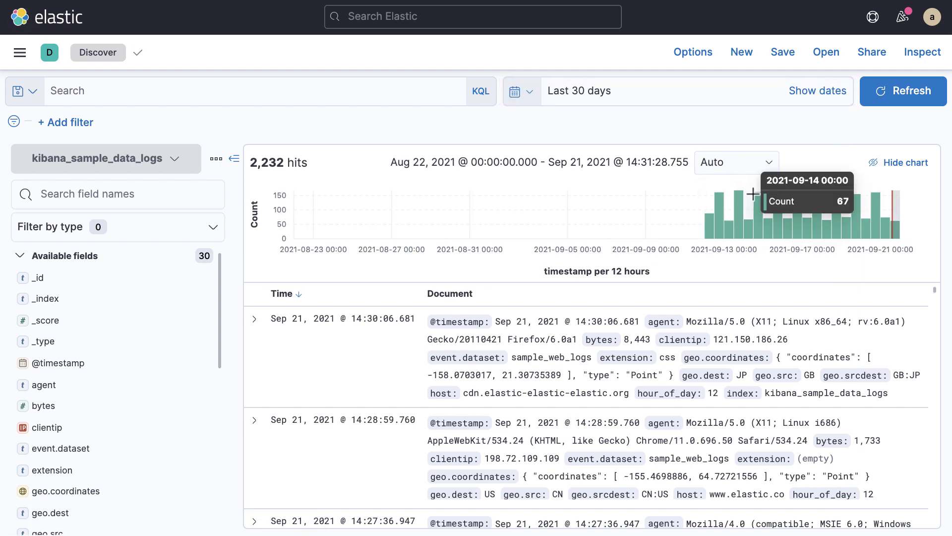
{"action": "left_click_drag", "start_coordinate": [755, 197], "coordinate": [948, 231]}
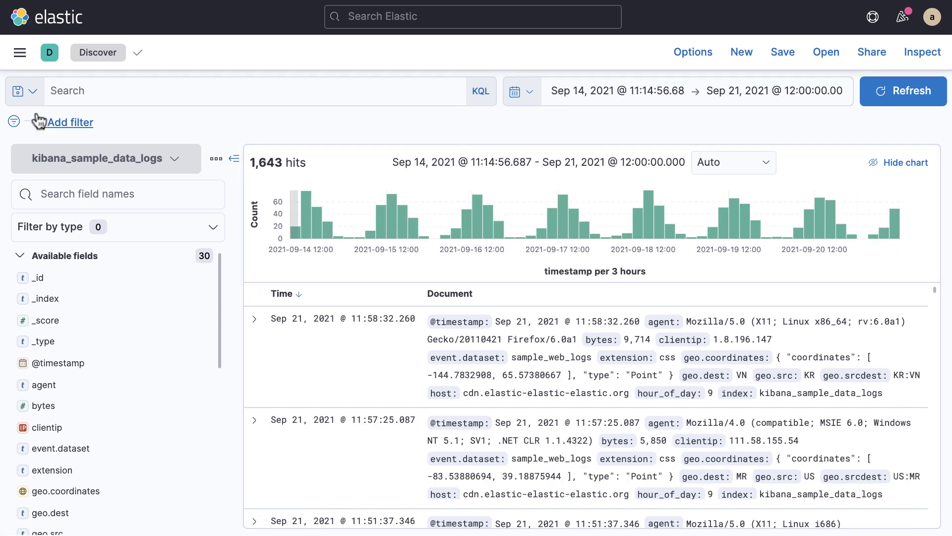
Add an 'extension is one of zip, gz' filter with custom label 'Compressed'
{"action": "left_click", "coordinate": [60, 123]}
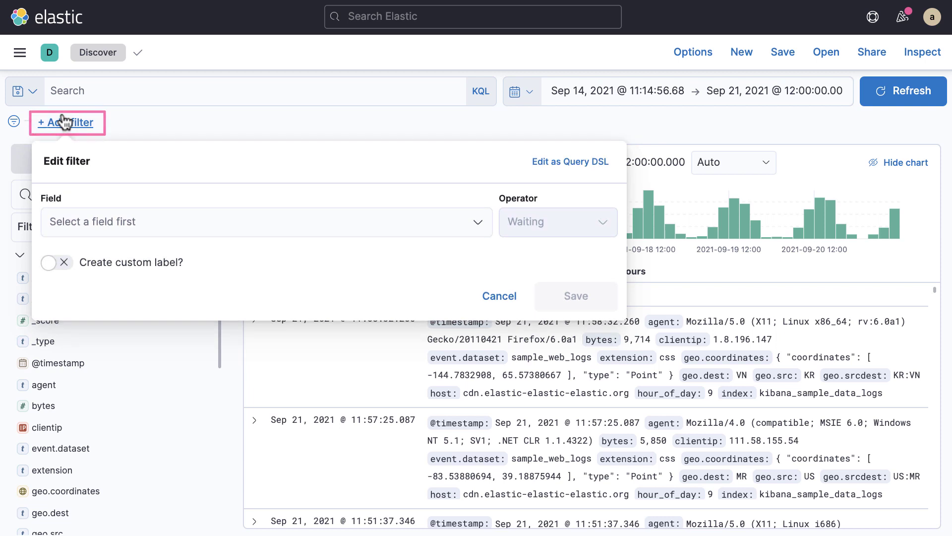
{"action": "left_click", "coordinate": [75, 227]}
{"action": "type", "text": "ext"}
{"action": "left_click", "coordinate": [111, 246]}
{"action": "left_click", "coordinate": [568, 227]}
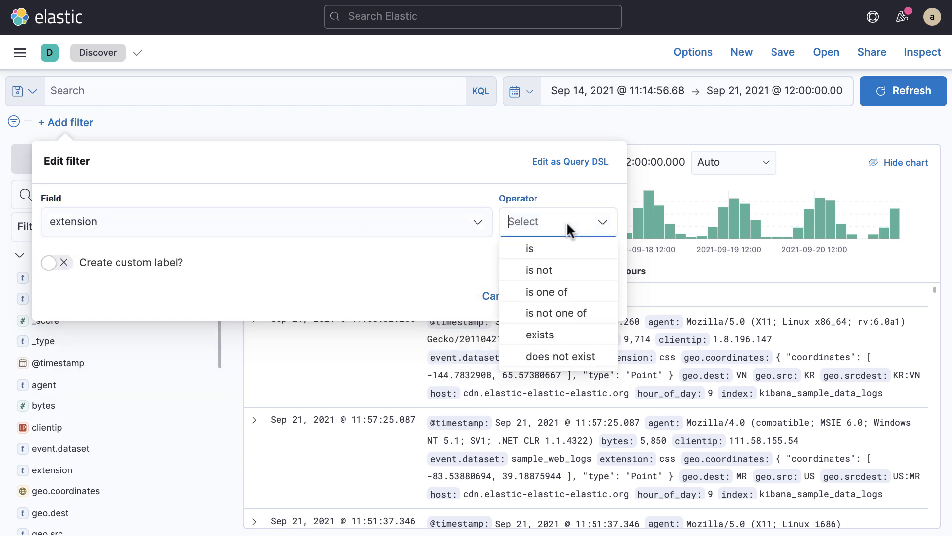
{"action": "left_click", "coordinate": [540, 291]}
{"action": "left_click", "coordinate": [413, 273]}
{"action": "type", "text": "zip"}
{"action": "key", "text": "Return"}
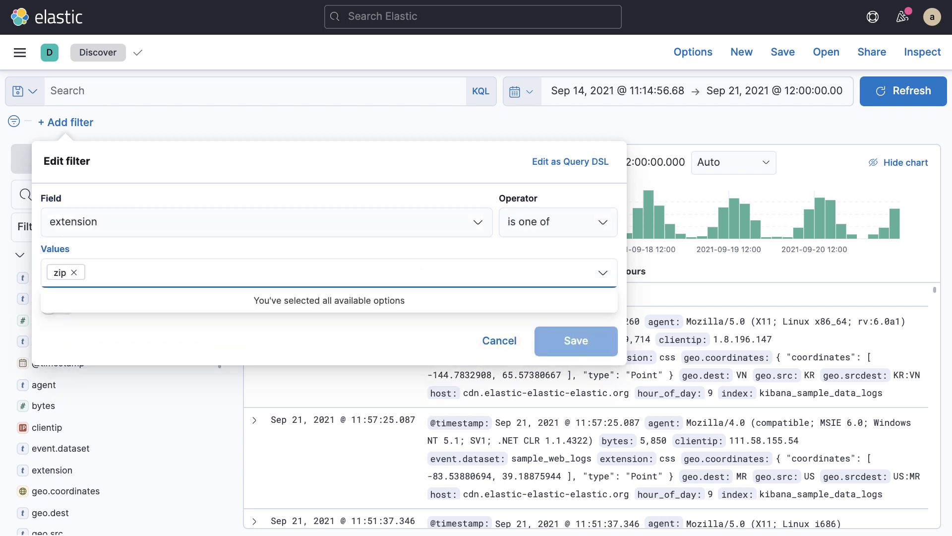
{"action": "type", "text": "gz"}
{"action": "key", "text": "Return"}
{"action": "left_click", "coordinate": [277, 351]}
{"action": "left_click", "coordinate": [132, 307]}
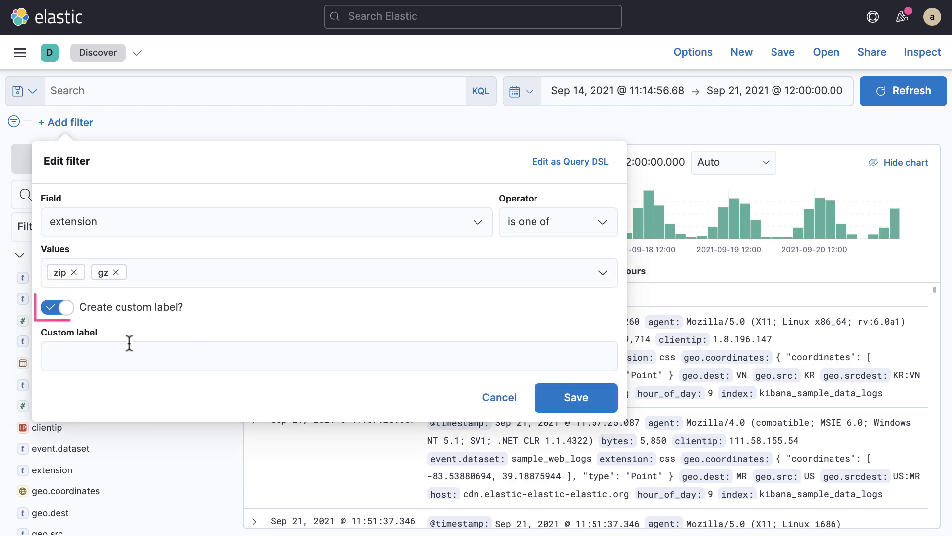
{"action": "left_click", "coordinate": [129, 356]}
{"action": "type", "text": "Compressed"}
{"action": "left_click", "coordinate": [576, 397]}
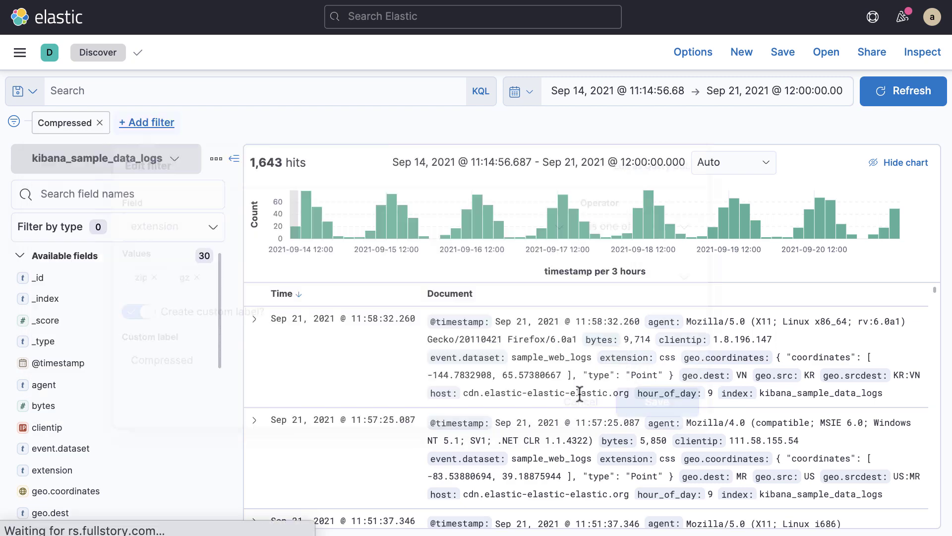
{"action": "left_click", "coordinate": [254, 322]}
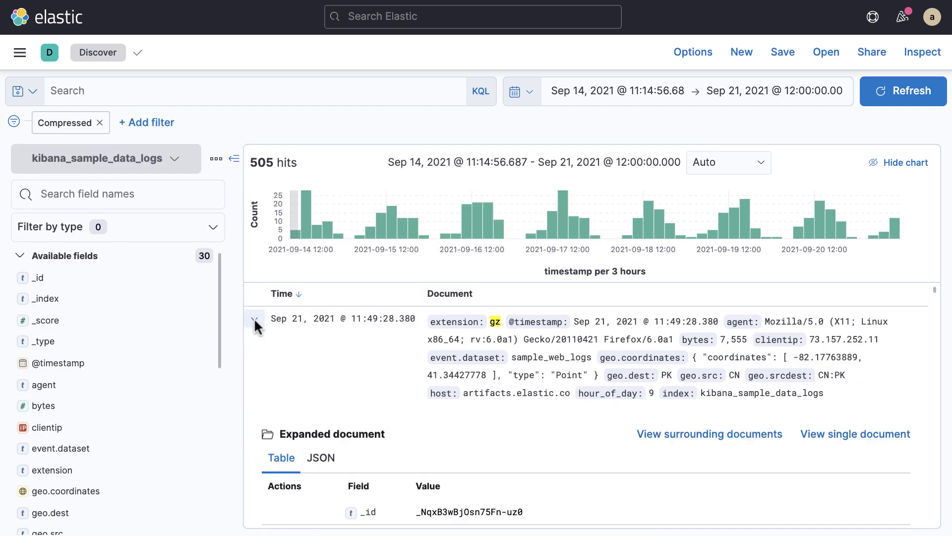
{"action": "scroll", "coordinate": [273, 384], "scroll_direction": "down", "scroll_amount": 5}
{"action": "mouse_move", "coordinate": [588, 452]}
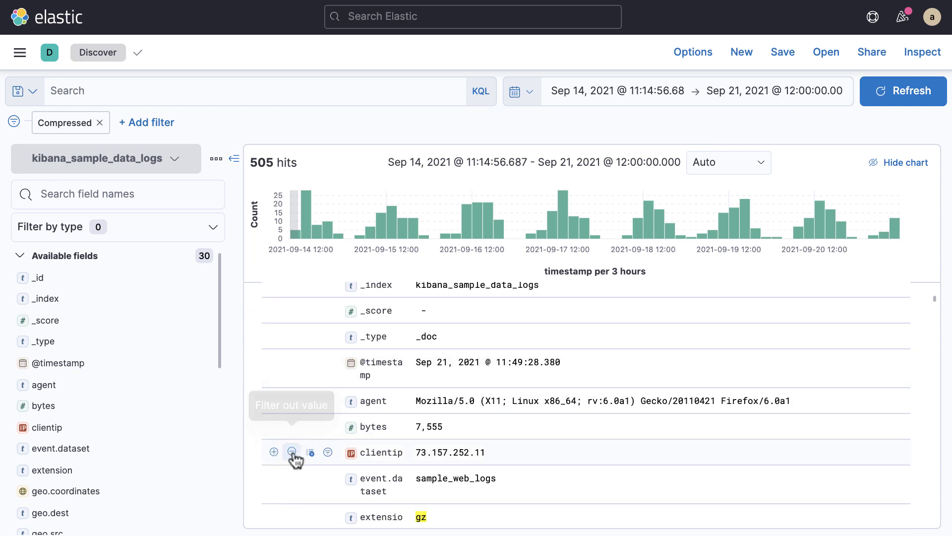
{"action": "left_click", "coordinate": [292, 453]}
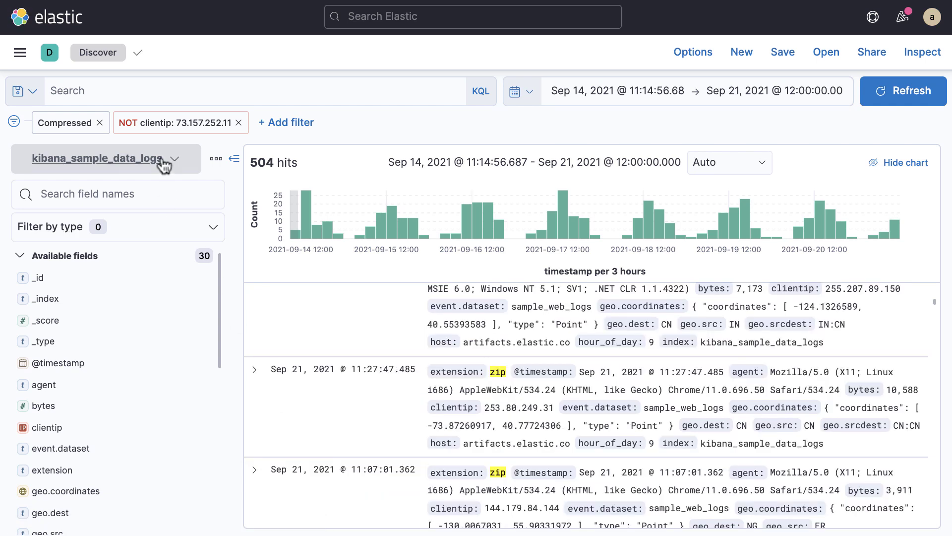
{"action": "left_click", "coordinate": [158, 125]}
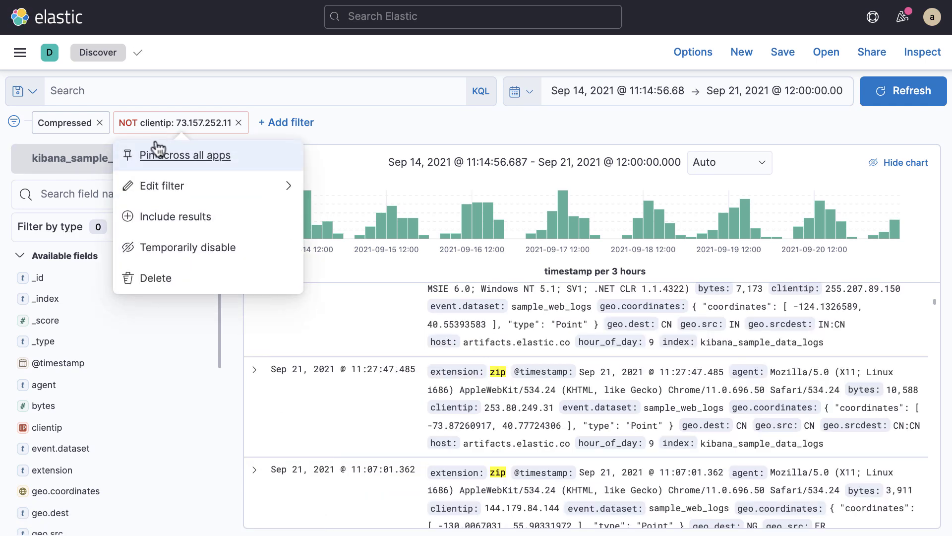
{"action": "left_click", "coordinate": [149, 181]}
{"action": "left_click", "coordinate": [171, 306]}
{"action": "left_click", "coordinate": [169, 352]}
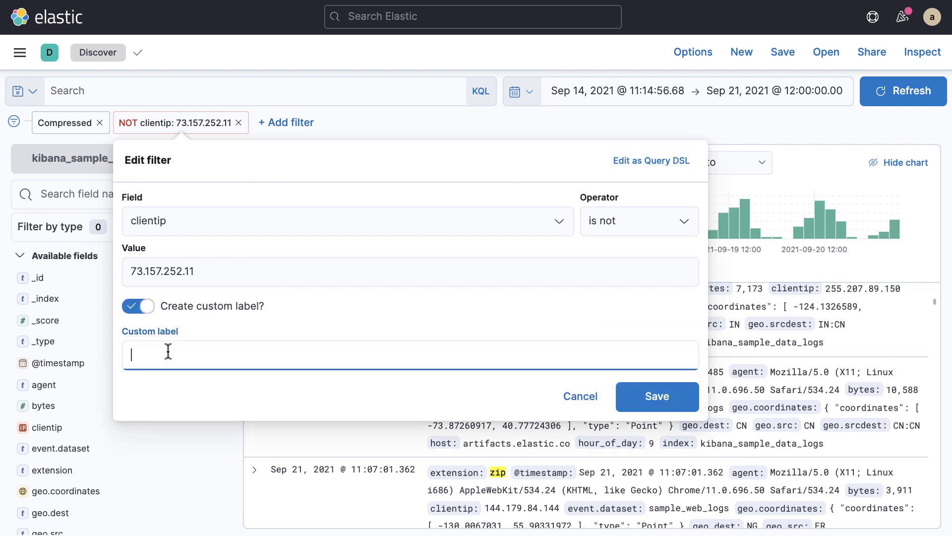
{"action": "type", "text": "Unimportant IP"}
{"action": "left_click", "coordinate": [655, 394]}
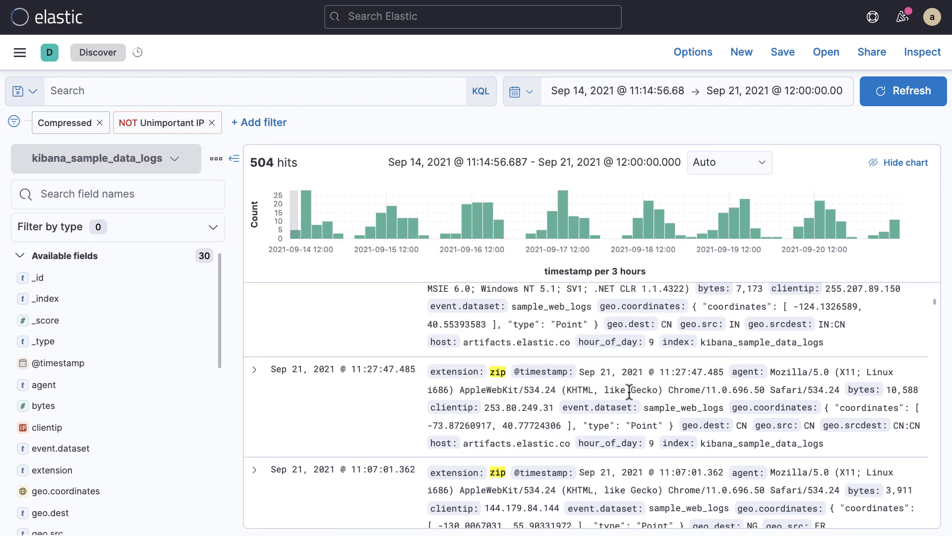
{"action": "scroll", "coordinate": [198, 327], "scroll_direction": "down", "scroll_amount": 5}
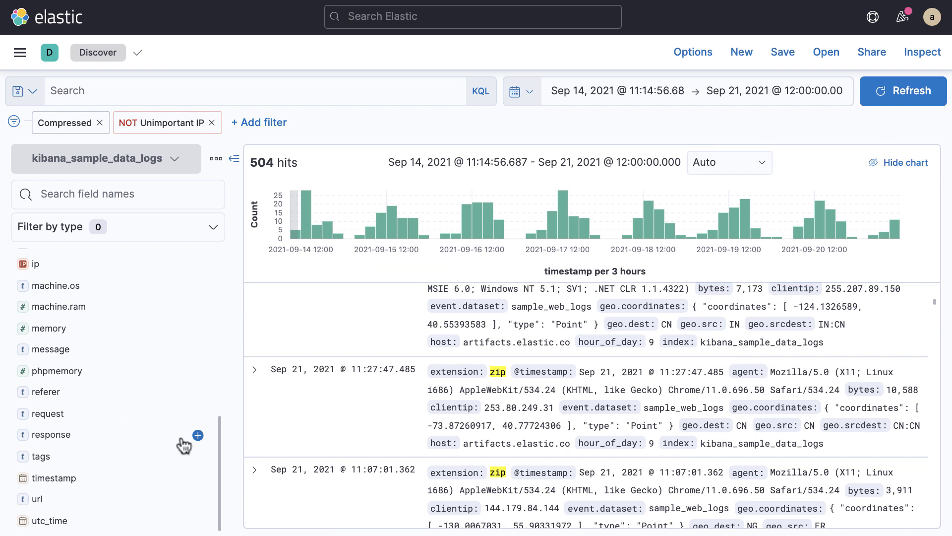
Add a response: 503 filter from the sidebar's top values, leaving 12 hits
{"action": "left_click", "coordinate": [149, 440]}
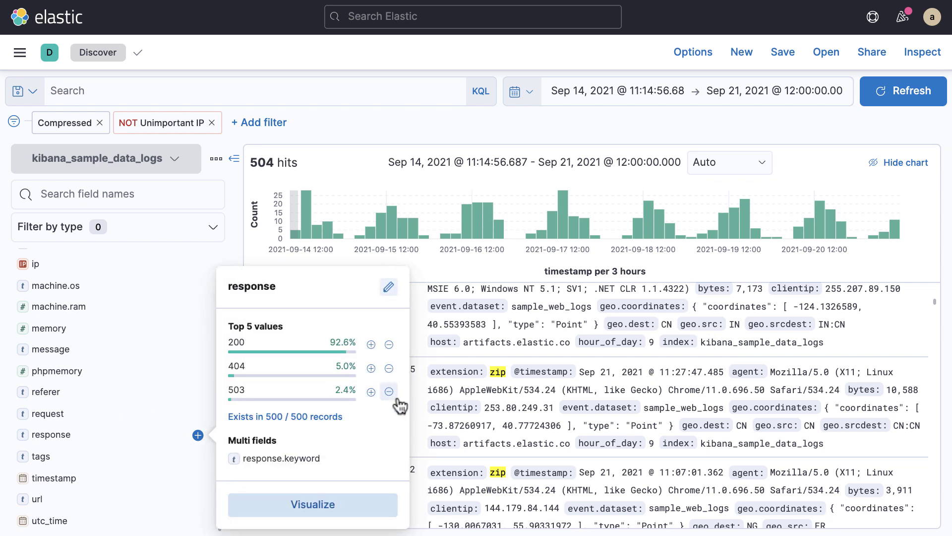
{"action": "left_click", "coordinate": [370, 391]}
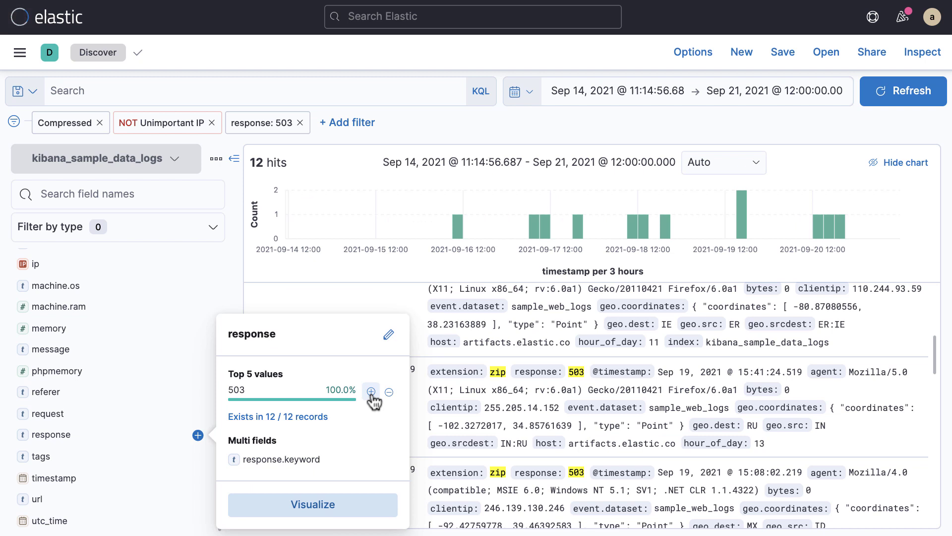
{"action": "left_click", "coordinate": [61, 131]}
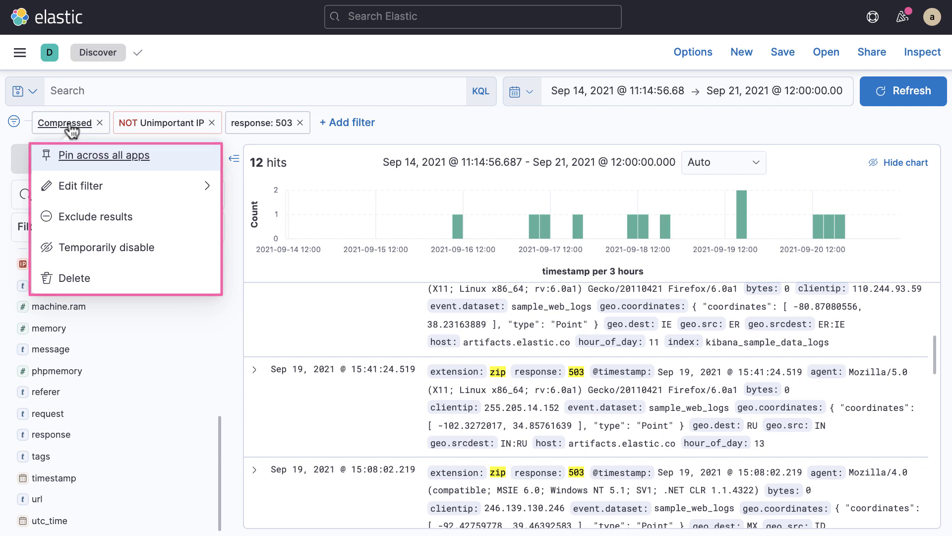
Delete the 'NOT Unimportant IP' filter and pin the 'Compressed' filter in every app
{"action": "left_click", "coordinate": [213, 123]}
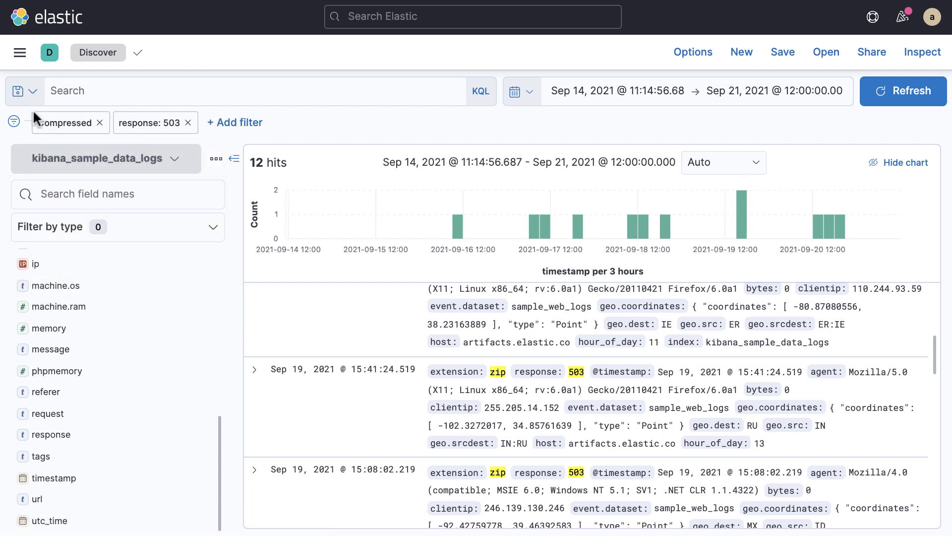
{"action": "left_click", "coordinate": [14, 122]}
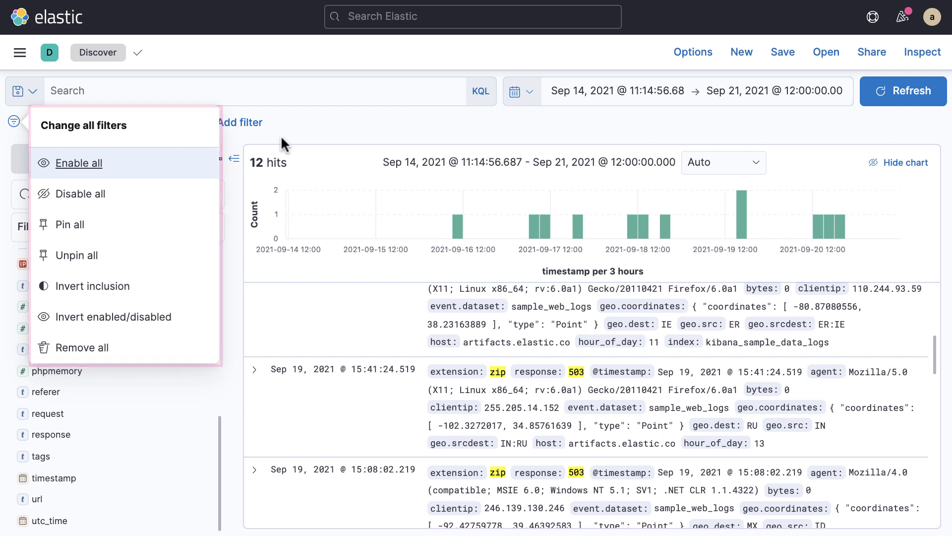
{"action": "left_click", "coordinate": [302, 128]}
{"action": "left_click", "coordinate": [52, 123]}
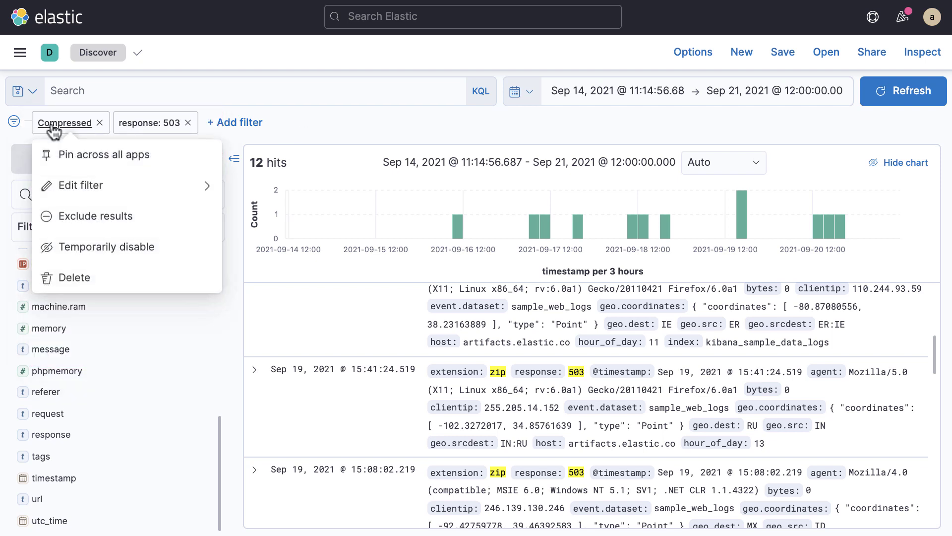
{"action": "left_click", "coordinate": [75, 158]}
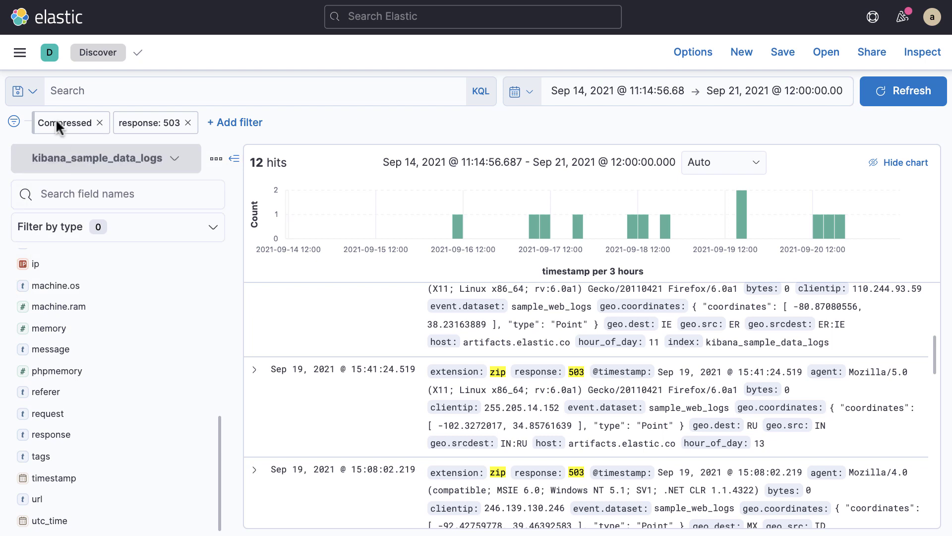
Open My dashboard with control, add and remove a geo.src: US filter, and brush Sep 16–21
{"action": "left_click", "coordinate": [17, 66]}
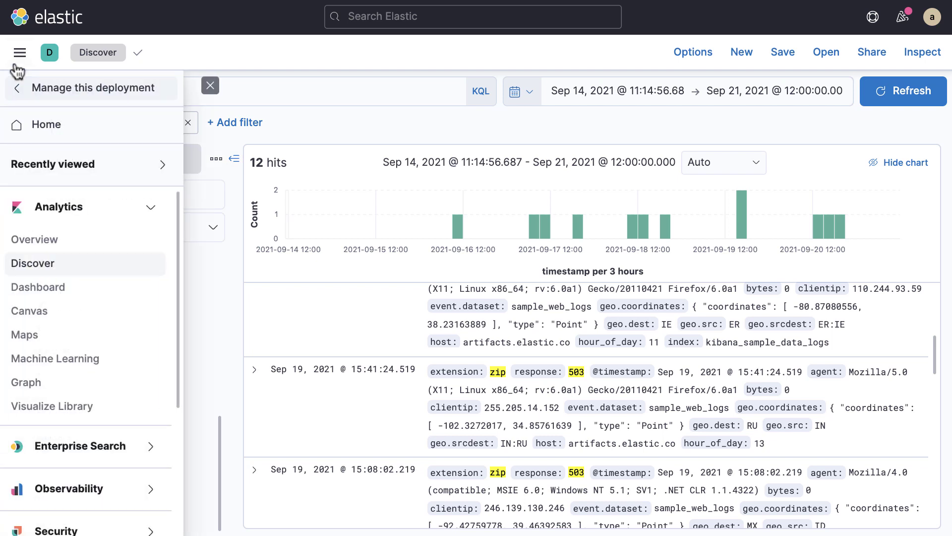
{"action": "left_click", "coordinate": [31, 296]}
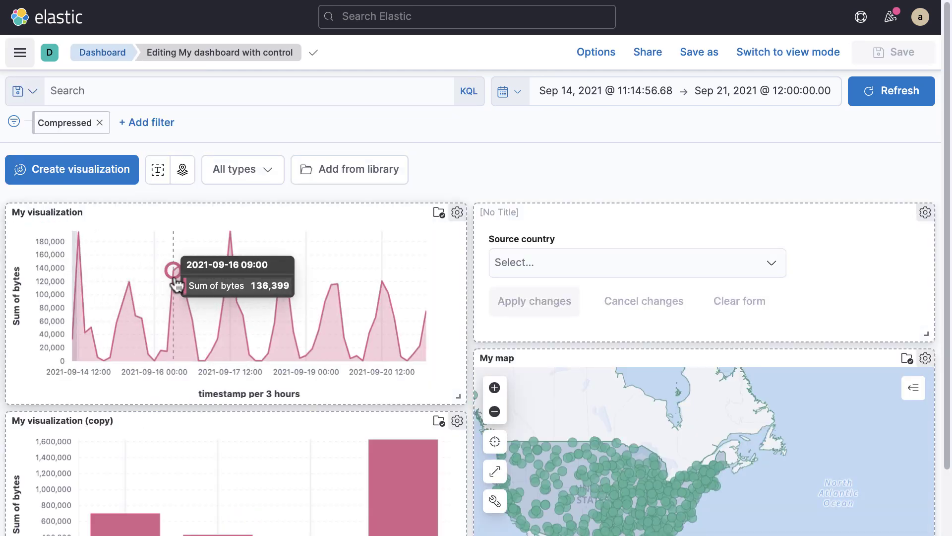
{"action": "scroll", "coordinate": [176, 285], "scroll_direction": "down", "scroll_amount": 1}
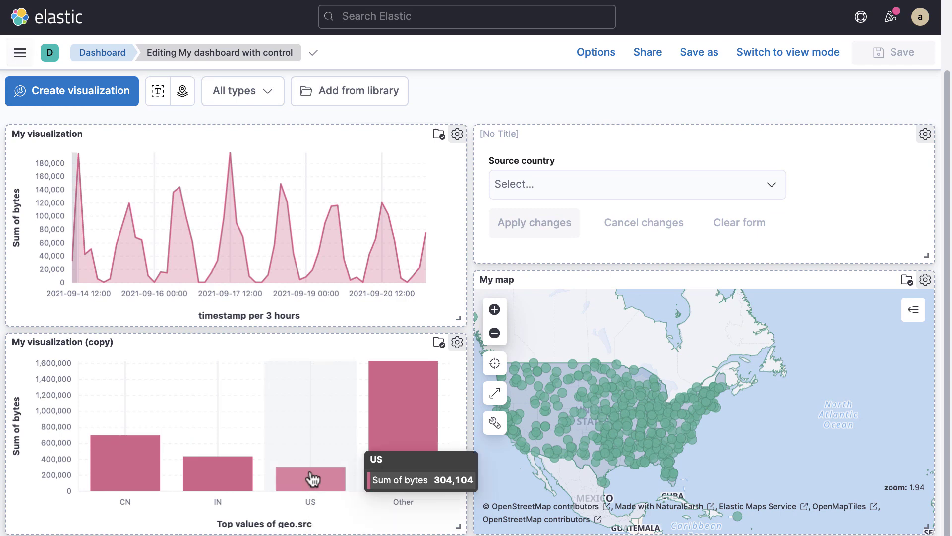
{"action": "left_click", "coordinate": [313, 478]}
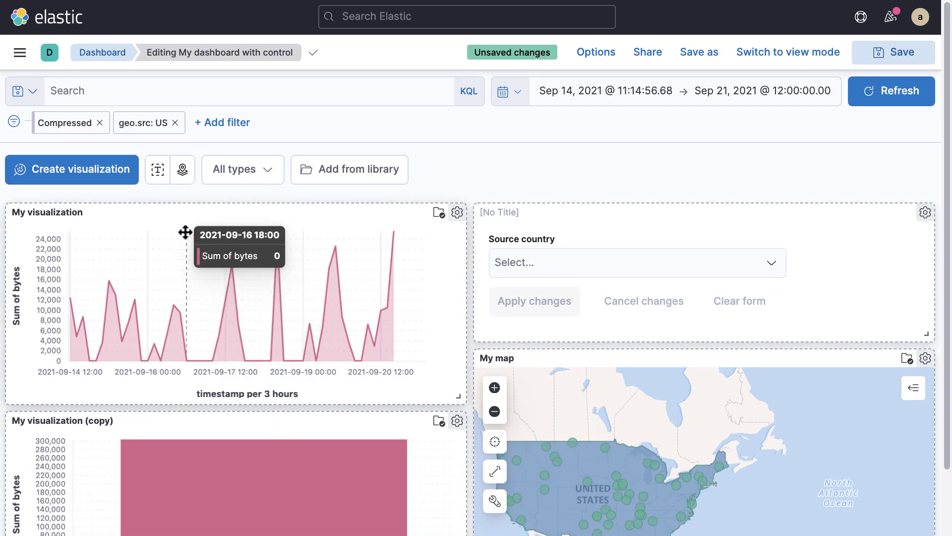
{"action": "left_click", "coordinate": [176, 123]}
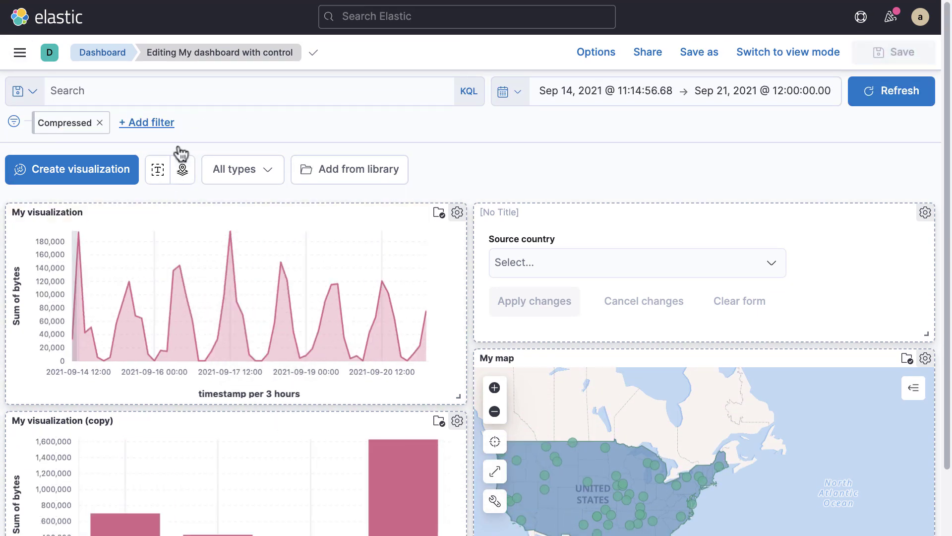
{"action": "left_click_drag", "start_coordinate": [201, 246], "coordinate": [456, 259]}
Give the My visualization panel its own Last 24 hours time range
{"action": "left_click", "coordinate": [457, 213]}
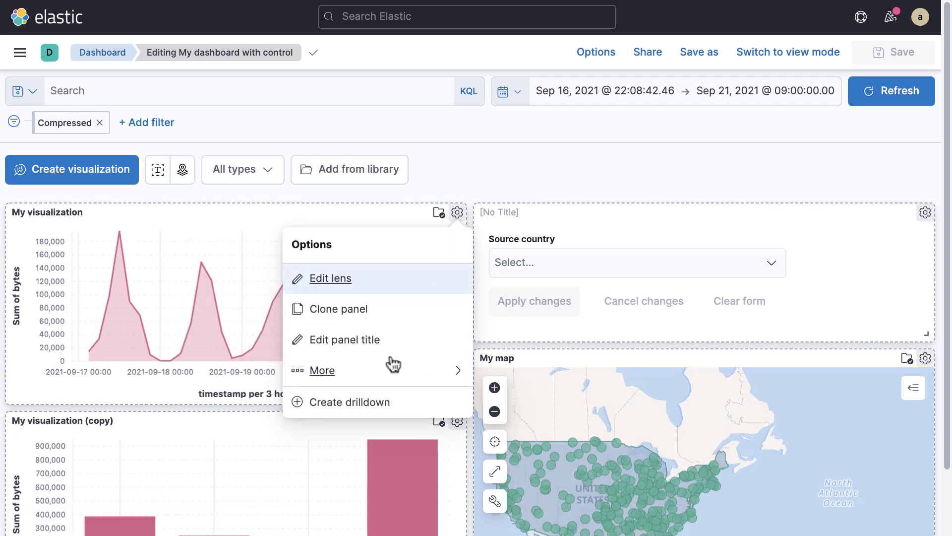
{"action": "left_click", "coordinate": [340, 370]}
{"action": "left_click", "coordinate": [369, 280]}
{"action": "left_click", "coordinate": [348, 246]}
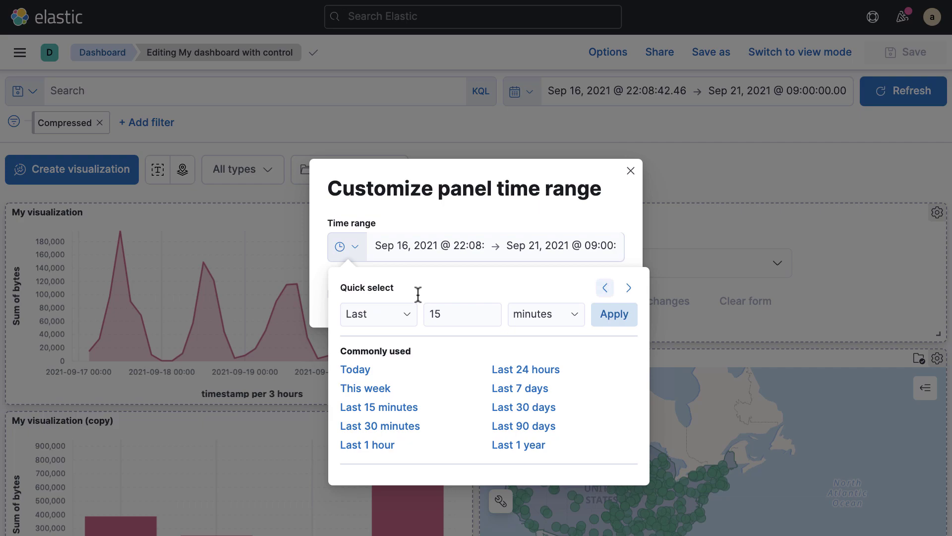
{"action": "left_click", "coordinate": [521, 312]}
{"action": "left_click", "coordinate": [566, 297]}
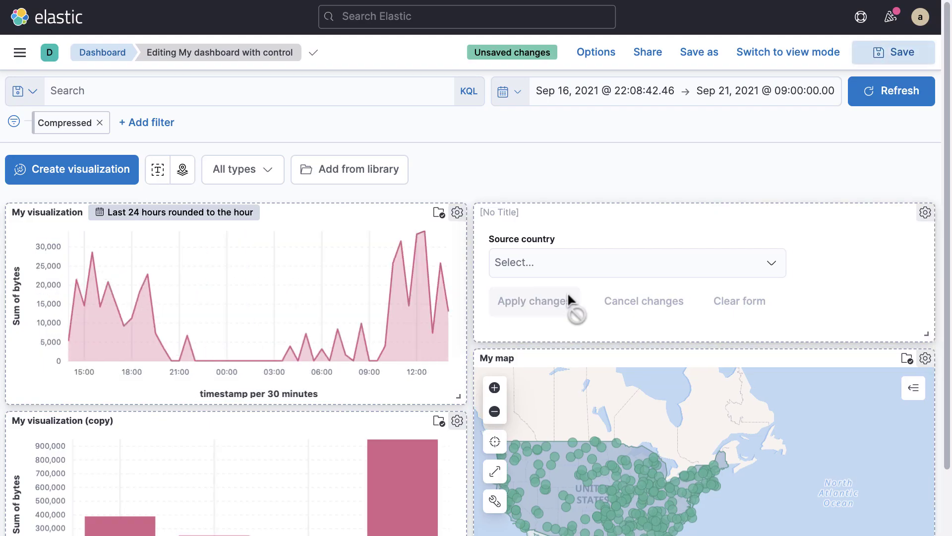
{"action": "scroll", "coordinate": [570, 310], "scroll_direction": "down", "scroll_amount": 2}
Zoom My map to the East Coast and draw a polygon shape filter over the mid-Atlantic
{"action": "double_click", "coordinate": [741, 445]}
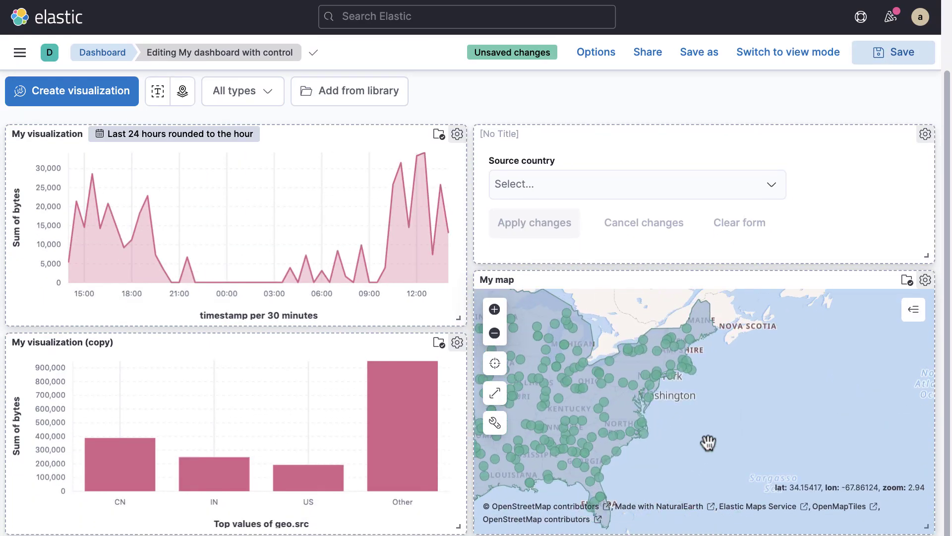
{"action": "left_click", "coordinate": [495, 423]}
{"action": "left_click", "coordinate": [417, 446]}
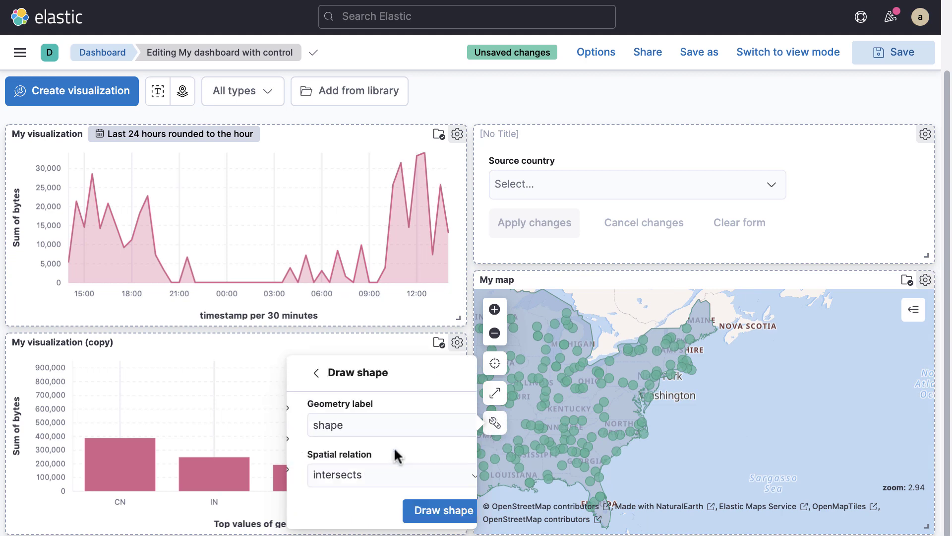
{"action": "left_click", "coordinate": [428, 511]}
{"action": "left_click", "coordinate": [608, 404]}
{"action": "left_click", "coordinate": [660, 453]}
{"action": "left_click", "coordinate": [631, 352]}
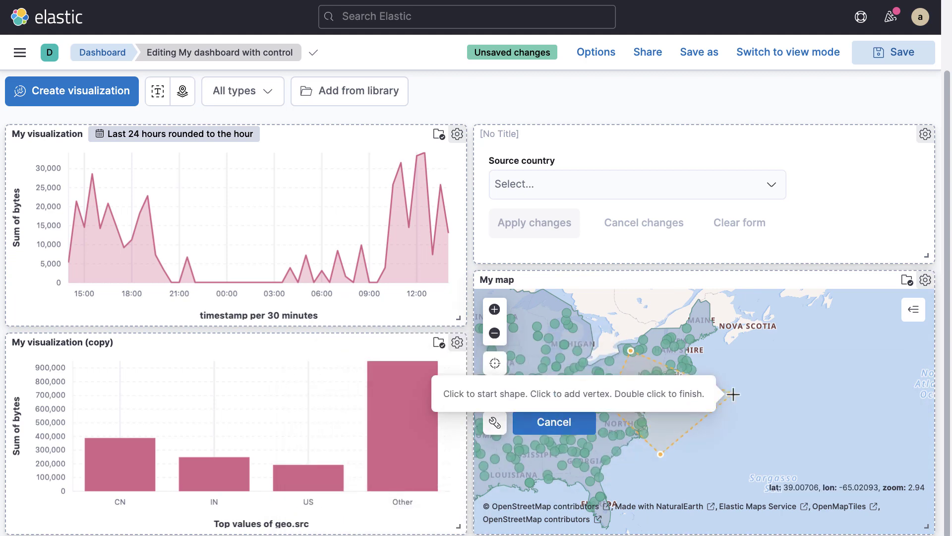
{"action": "double_click", "coordinate": [734, 393]}
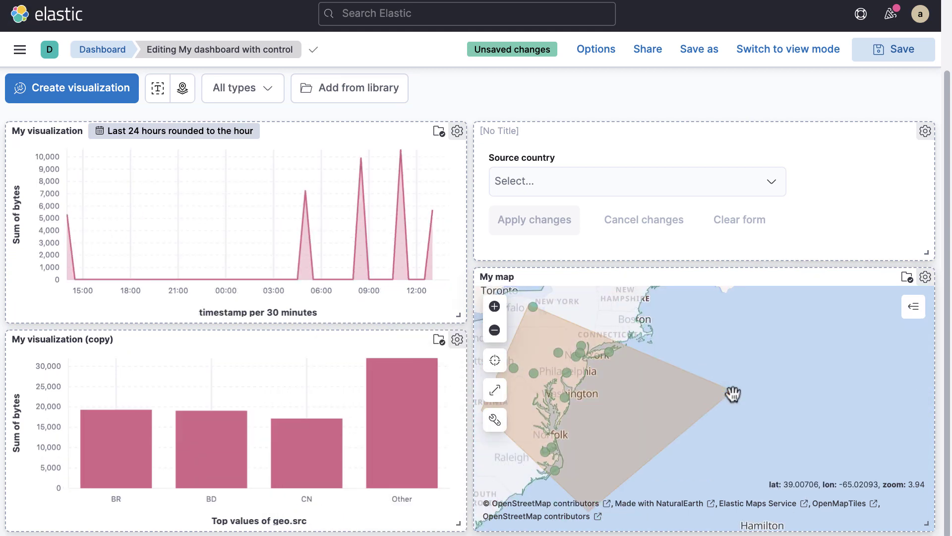
Select CN in the Source country control and apply the change
{"action": "left_click", "coordinate": [686, 183]}
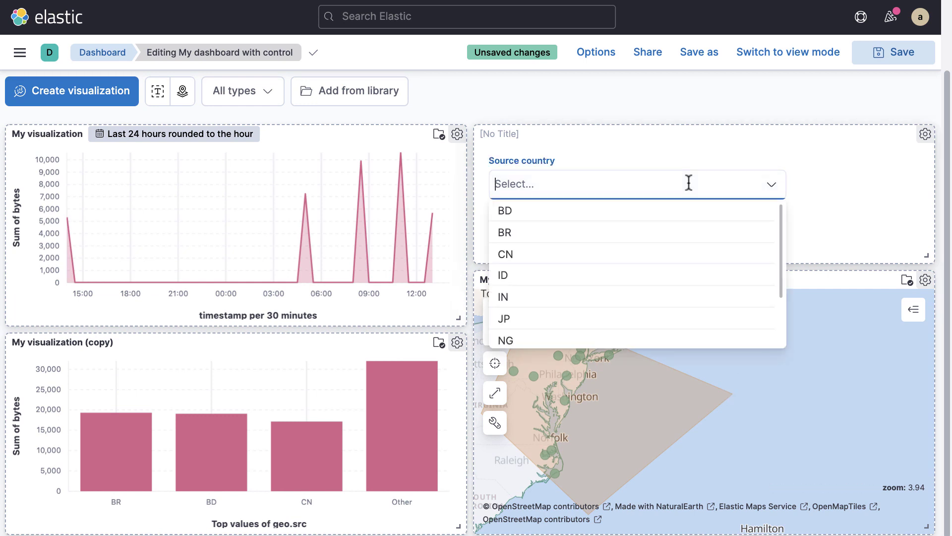
{"action": "left_click", "coordinate": [602, 253]}
{"action": "key", "text": "Escape"}
{"action": "left_click", "coordinate": [556, 221]}
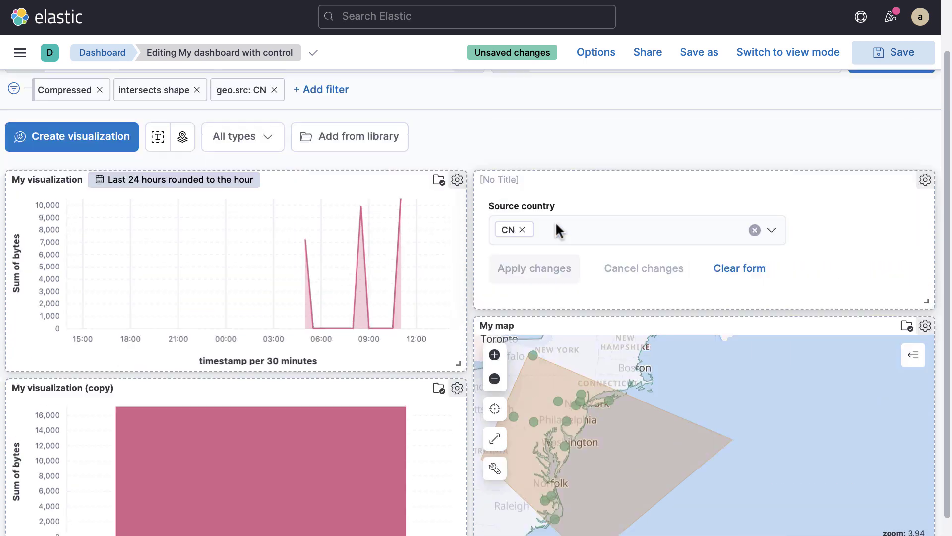